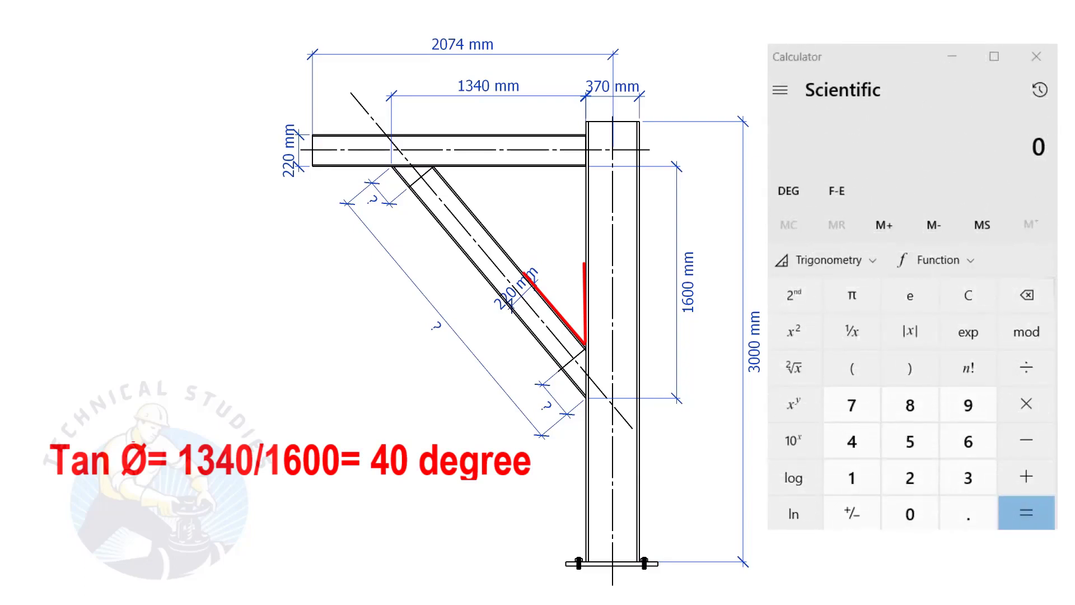
Step: Calculate the tangent ratio of the brace's lower angle by dividing 1340 by 1600
click(851, 478)
click(967, 477)
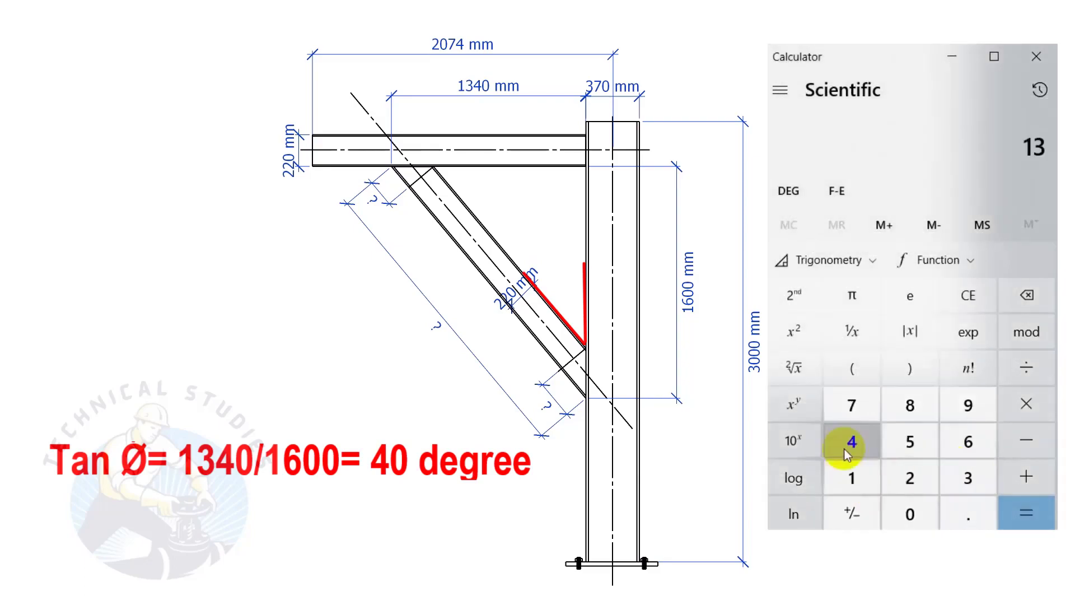
click(846, 448)
click(908, 511)
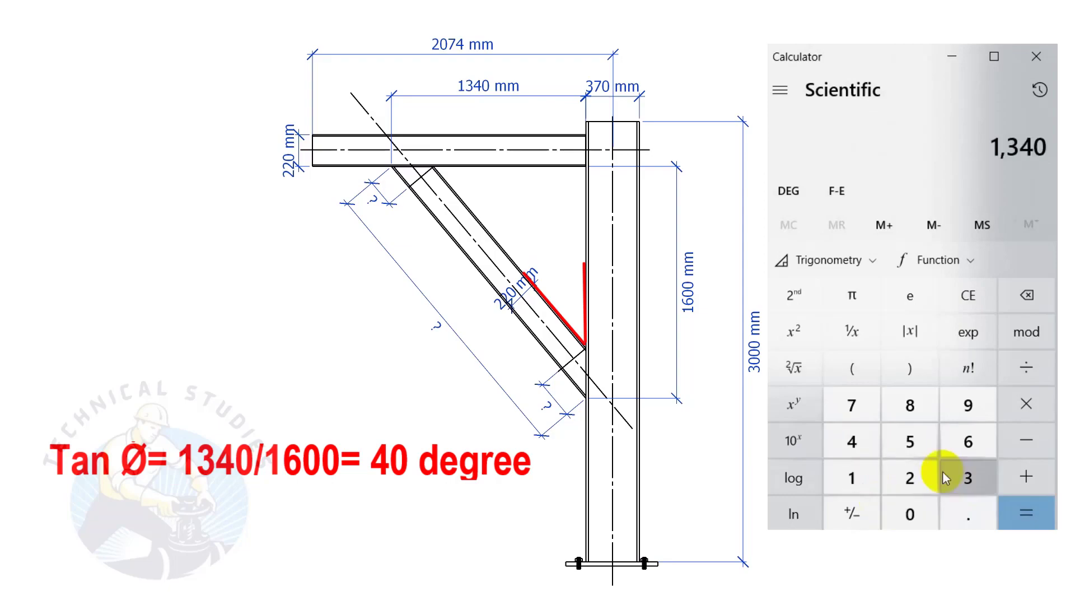
click(1027, 368)
click(854, 479)
click(968, 441)
click(902, 518)
click(902, 518)
click(1025, 512)
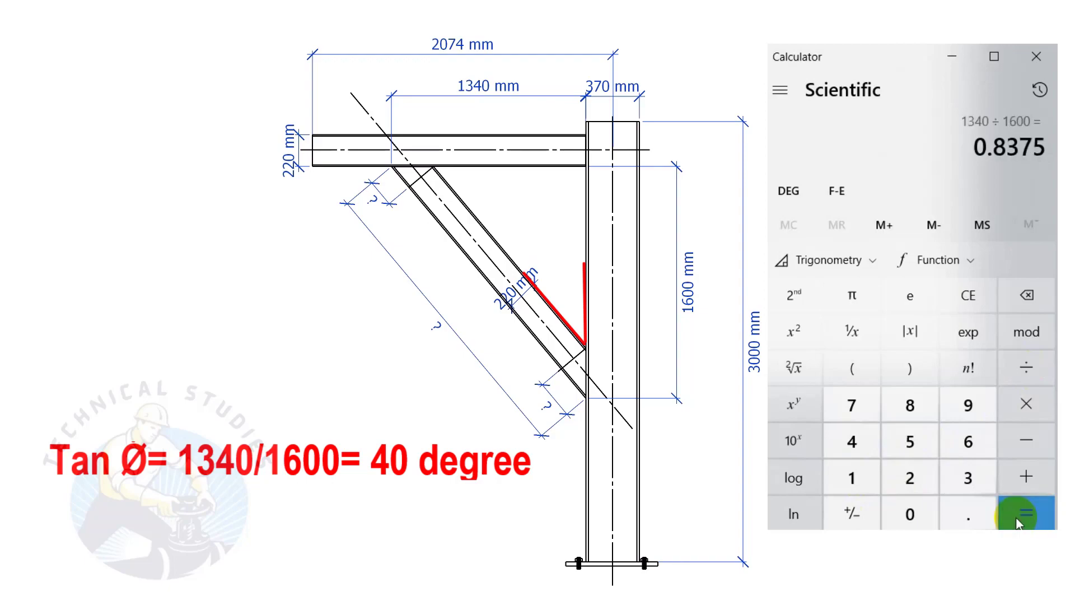
Step: Apply the inverse tangent to the resulting ratio to get the brace angle in degrees
click(873, 260)
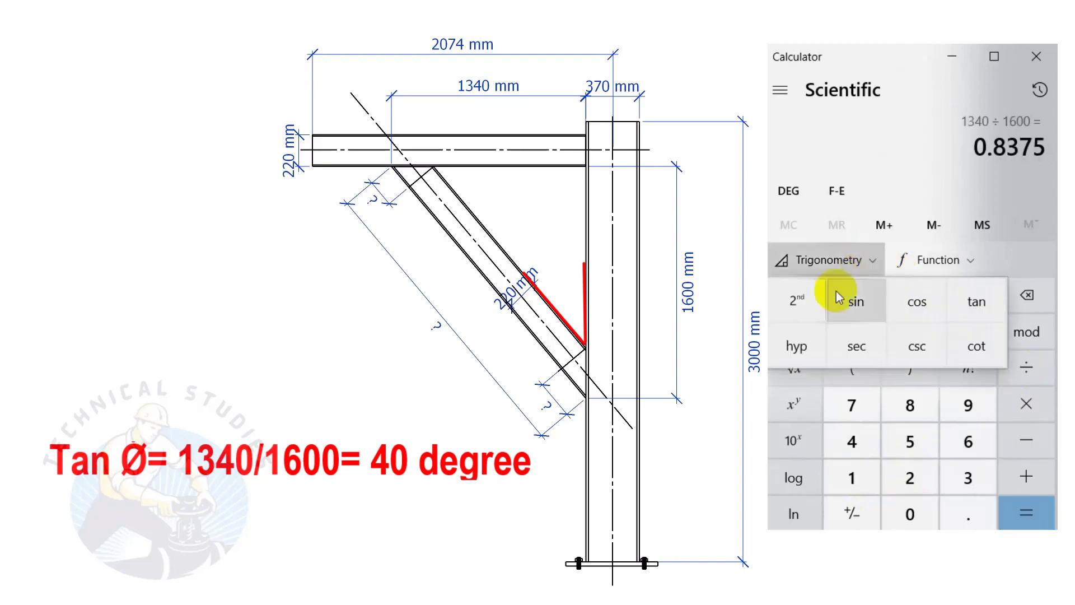
click(795, 301)
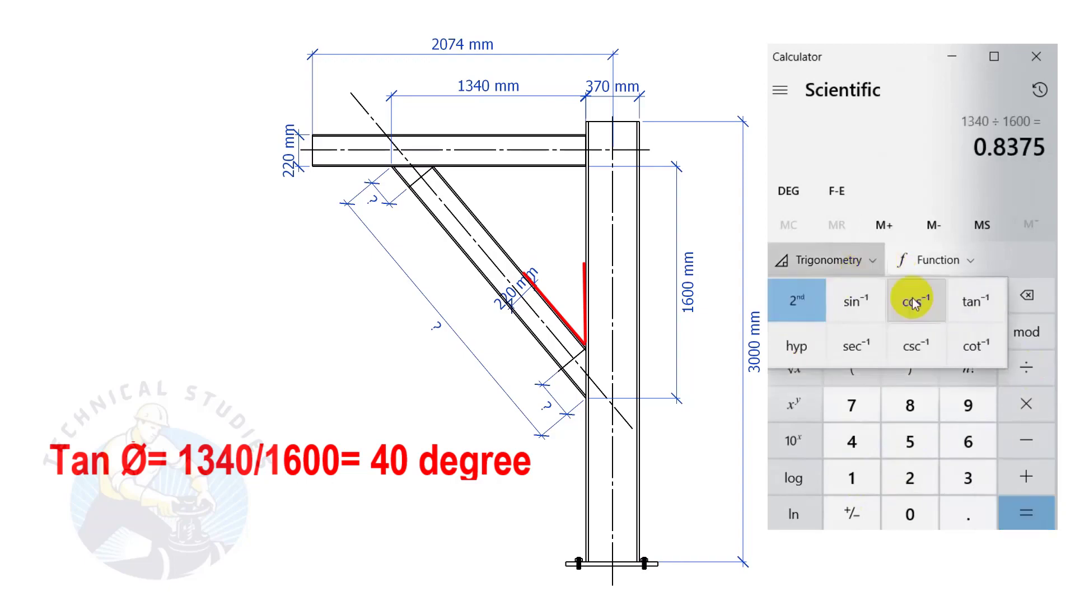
click(963, 303)
click(1030, 510)
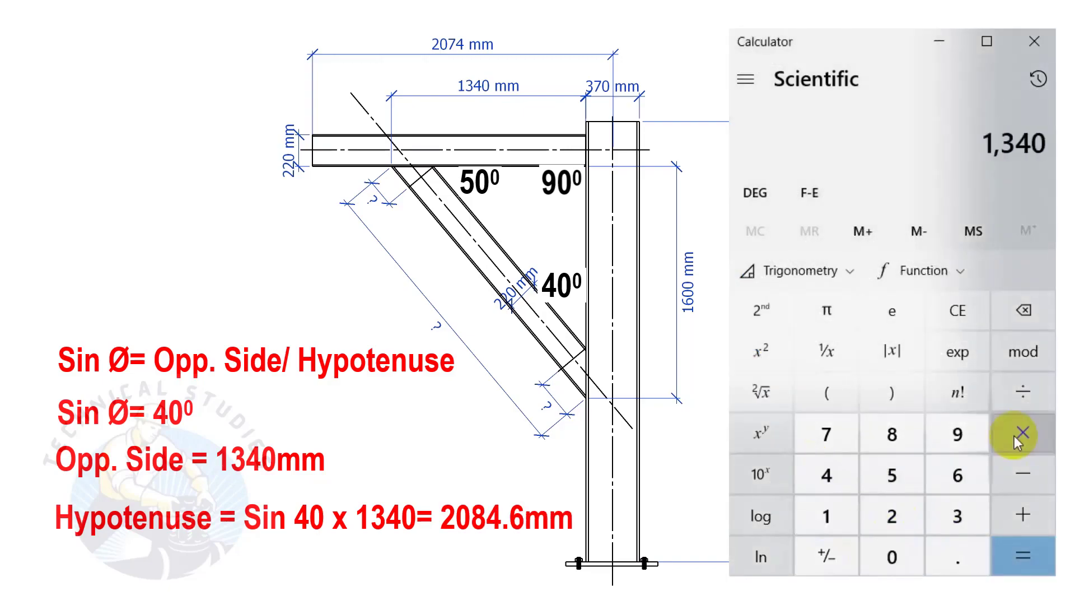
Step: Calculate the brace's long side (hypotenuse) by dividing 1340 by the sine of 40 degrees
click(1032, 393)
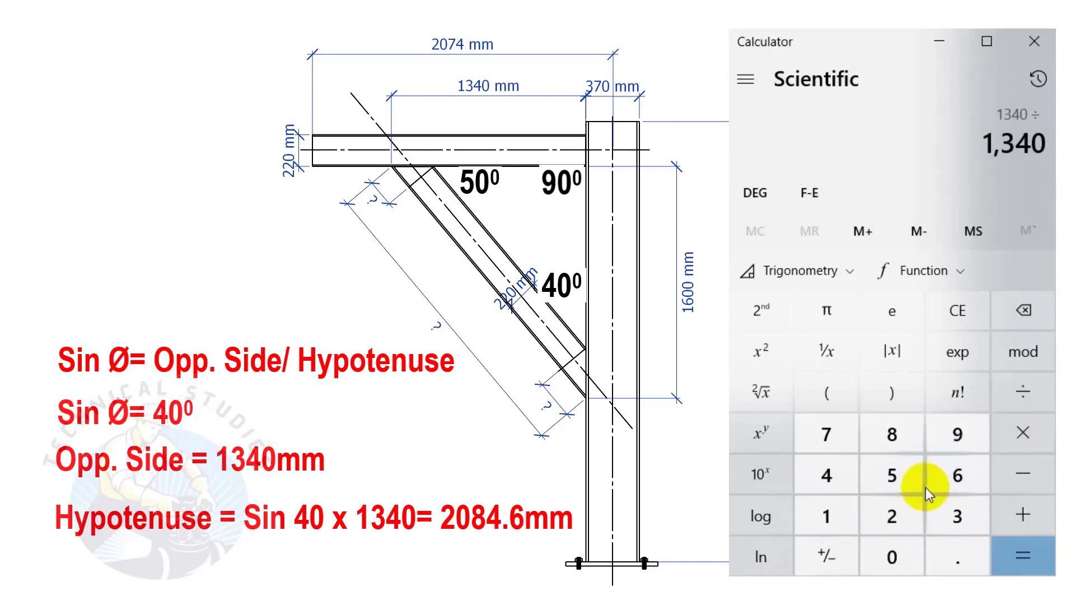
click(826, 475)
click(891, 554)
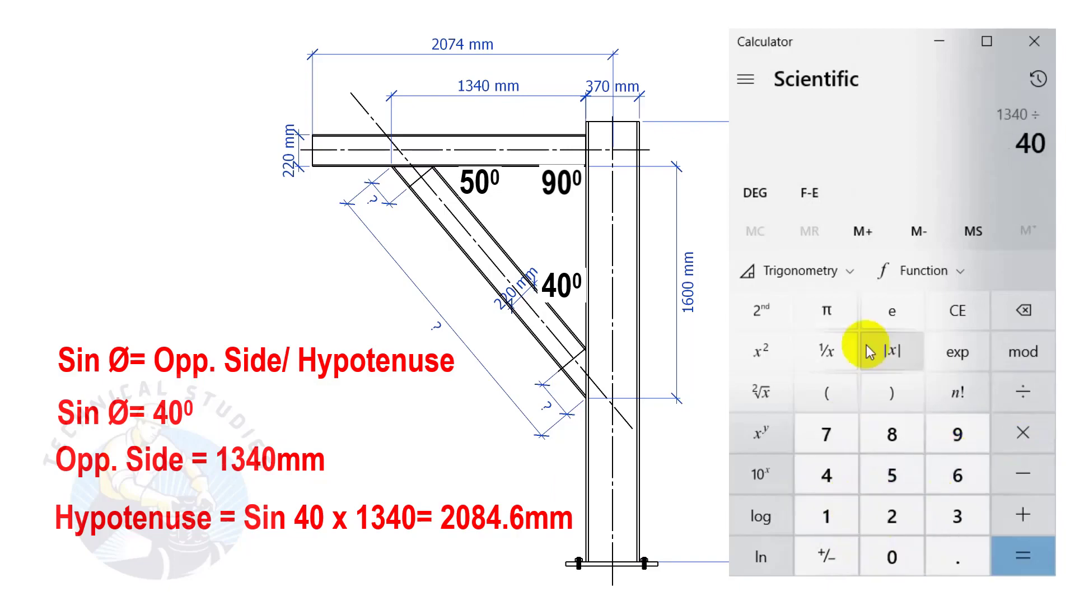
click(855, 274)
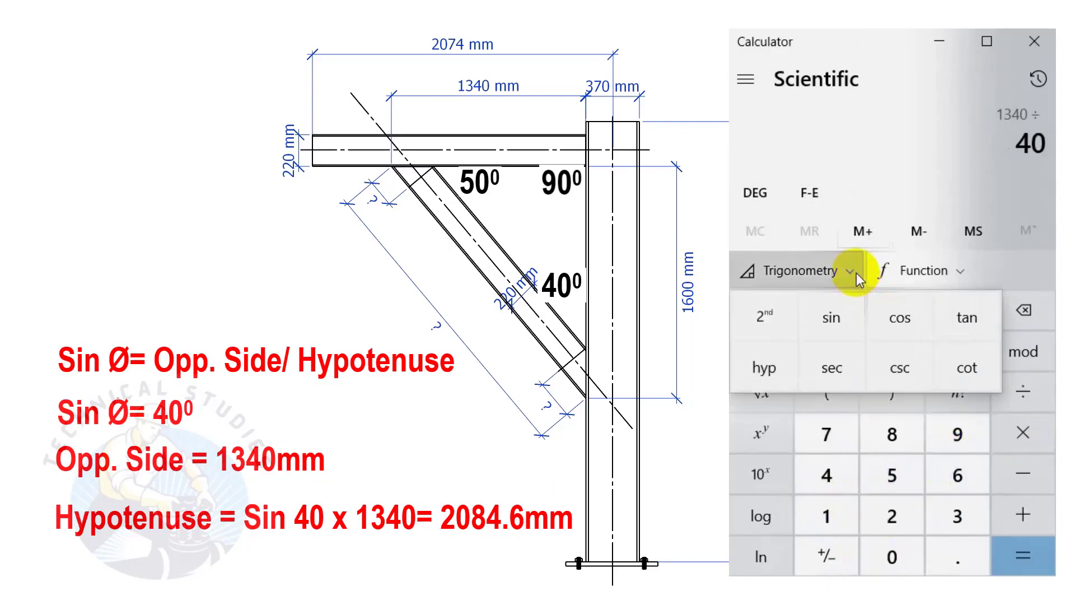
click(842, 323)
click(1030, 560)
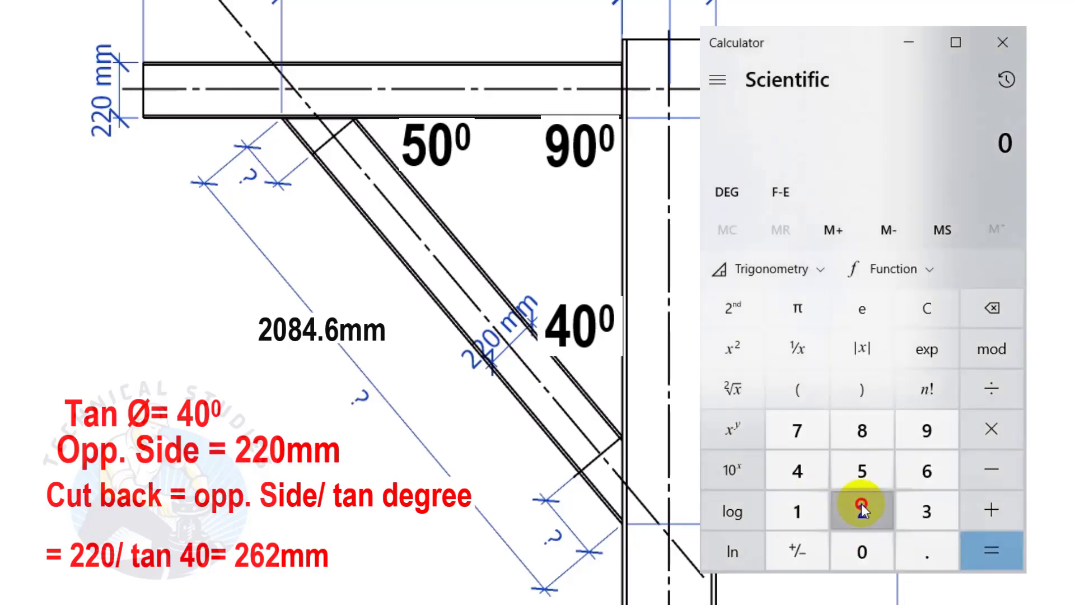
Step: Calculate the cut back at the brace's lower end by dividing 220 by the tangent of 40 degrees
click(861, 503)
click(861, 547)
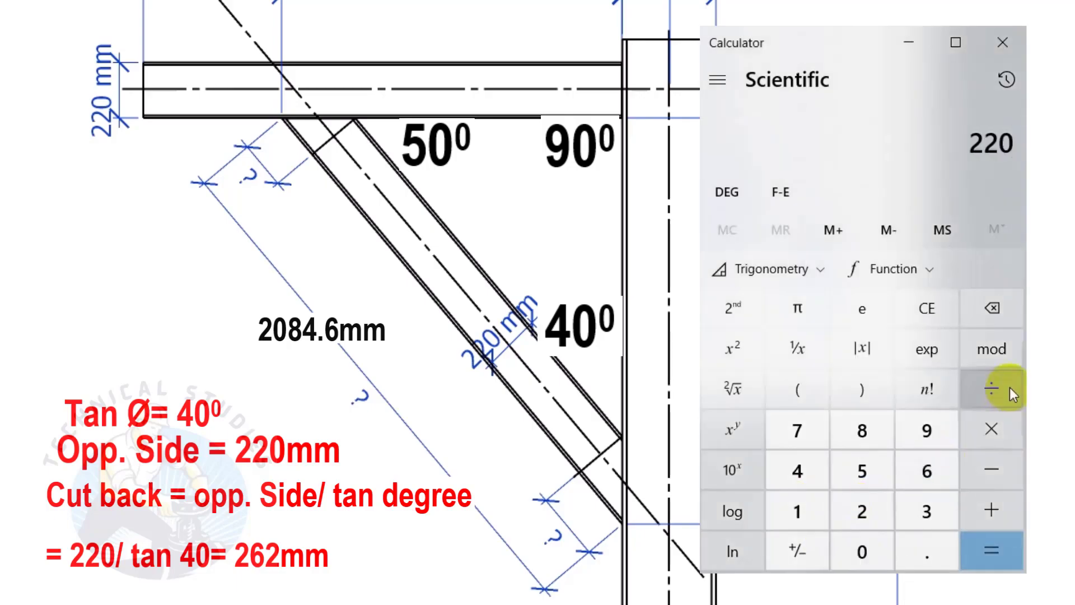
click(1006, 391)
click(784, 469)
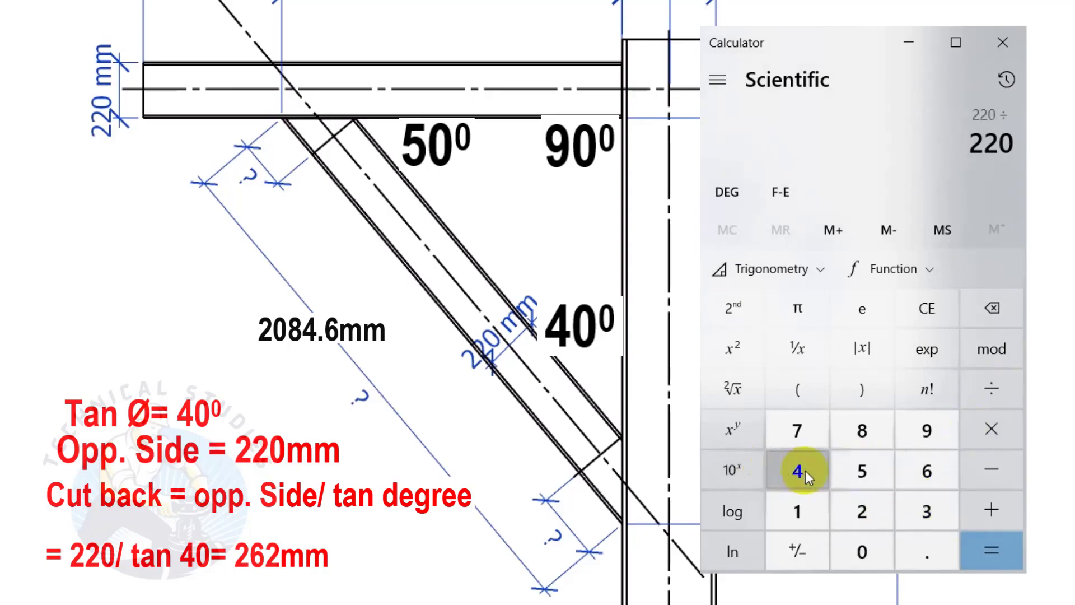
click(861, 549)
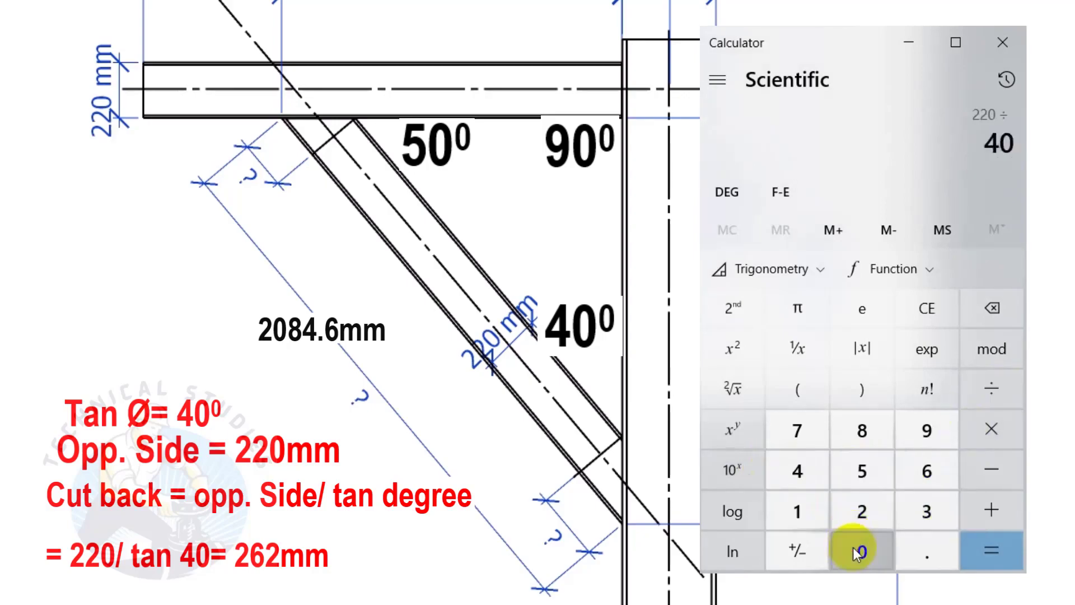
click(821, 268)
click(952, 317)
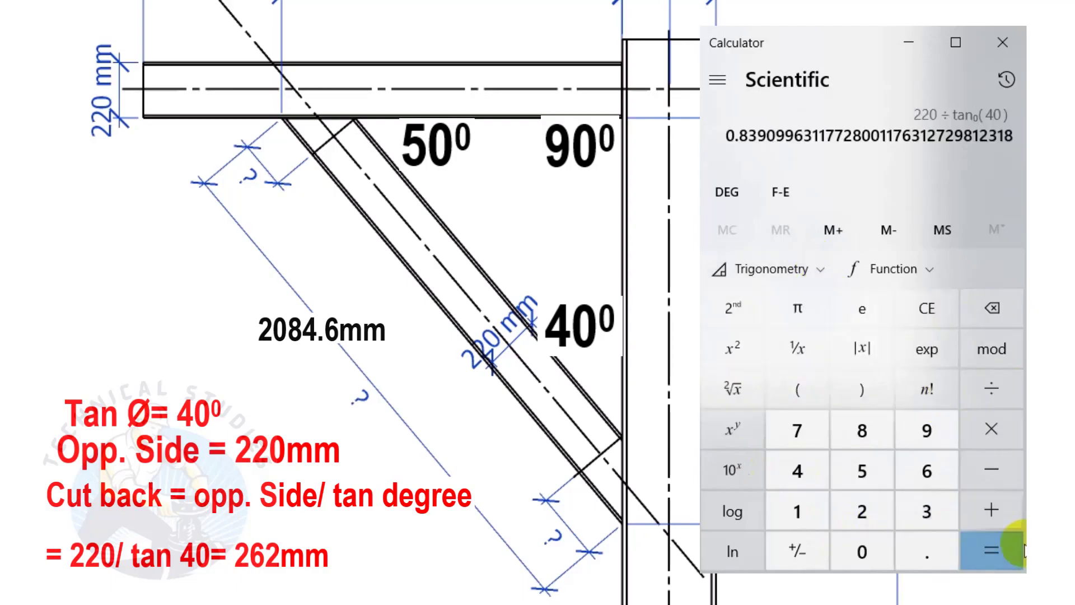
click(995, 549)
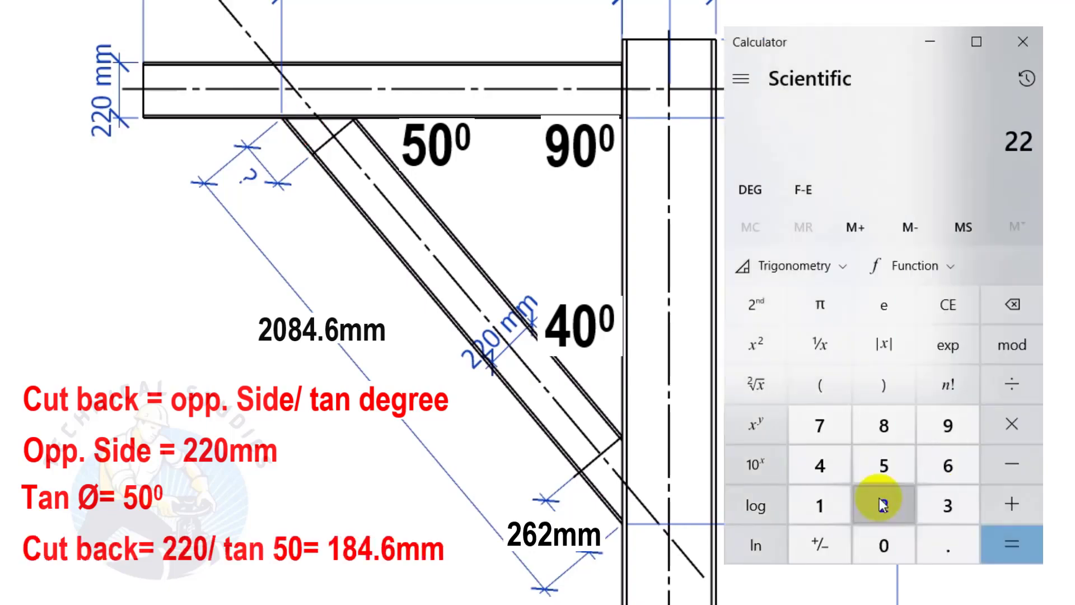
Step: Calculate the cut back at the brace's upper end by dividing 220 by the tangent of 50 degrees
click(885, 546)
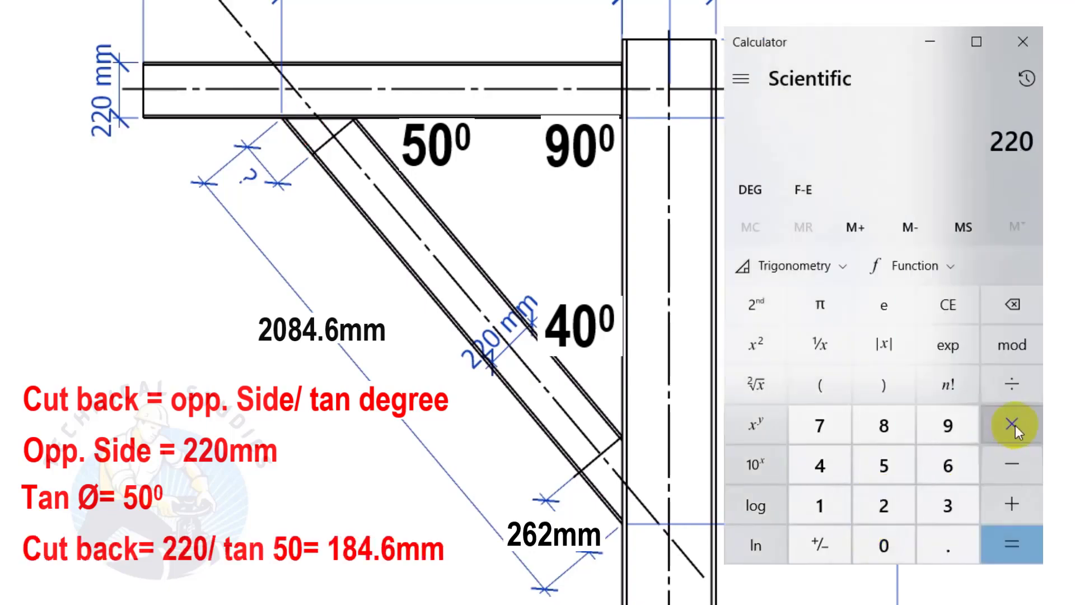
click(1013, 388)
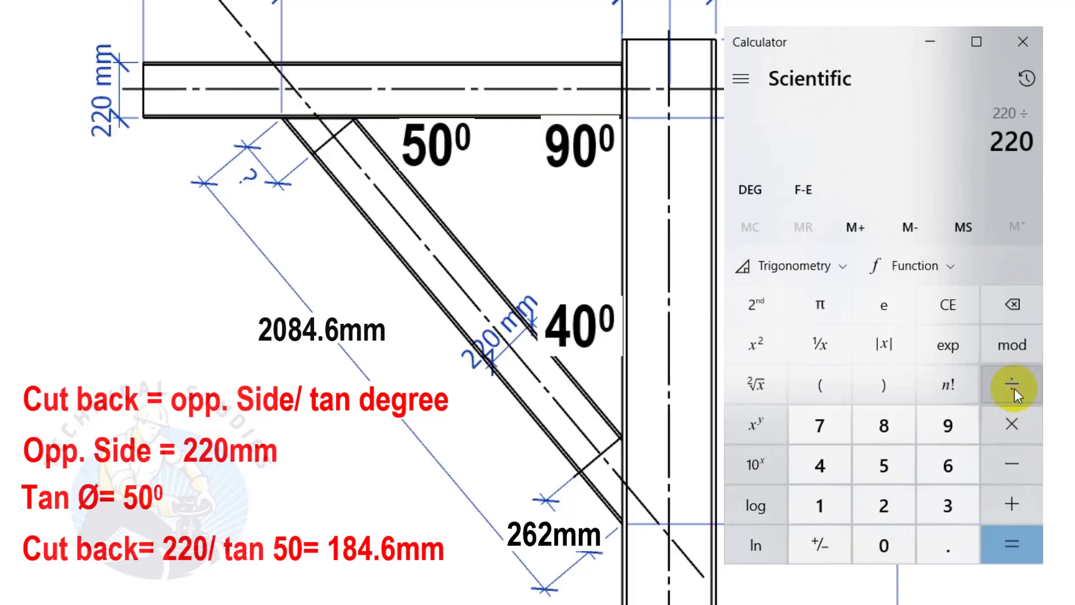
click(890, 465)
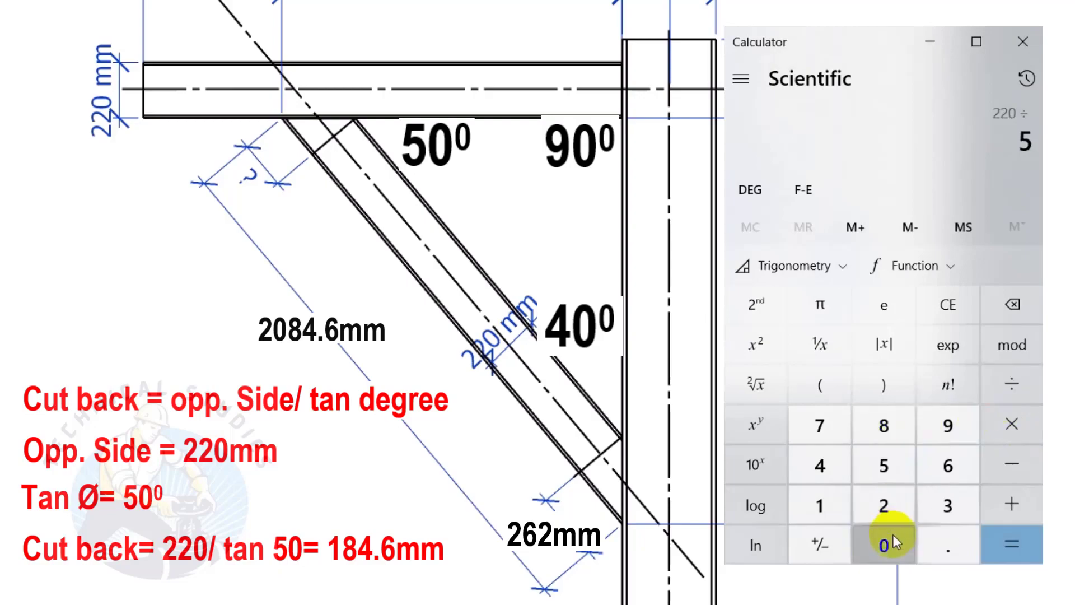